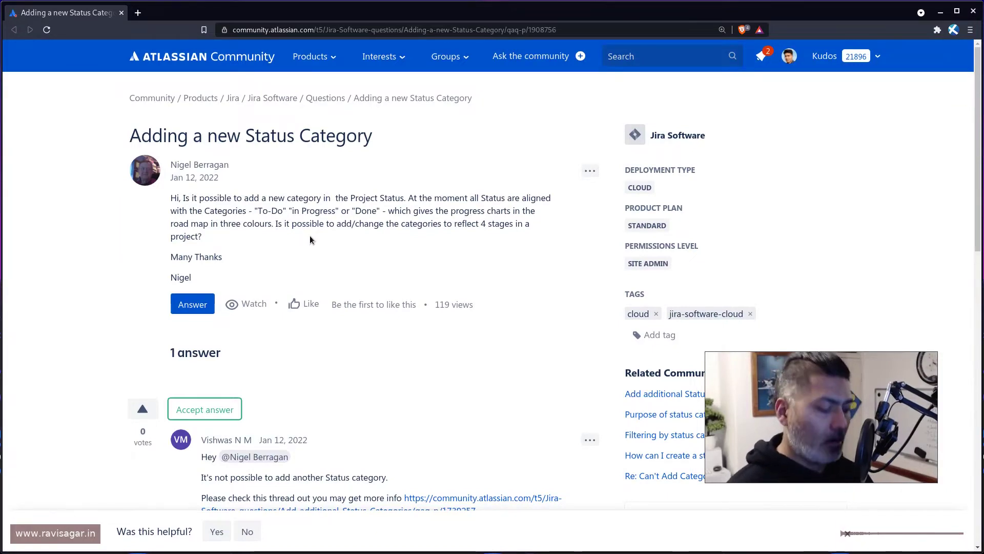
Step: Load the Jira site's Projects directory in a new tab beside the community question
key(ctrl+t)
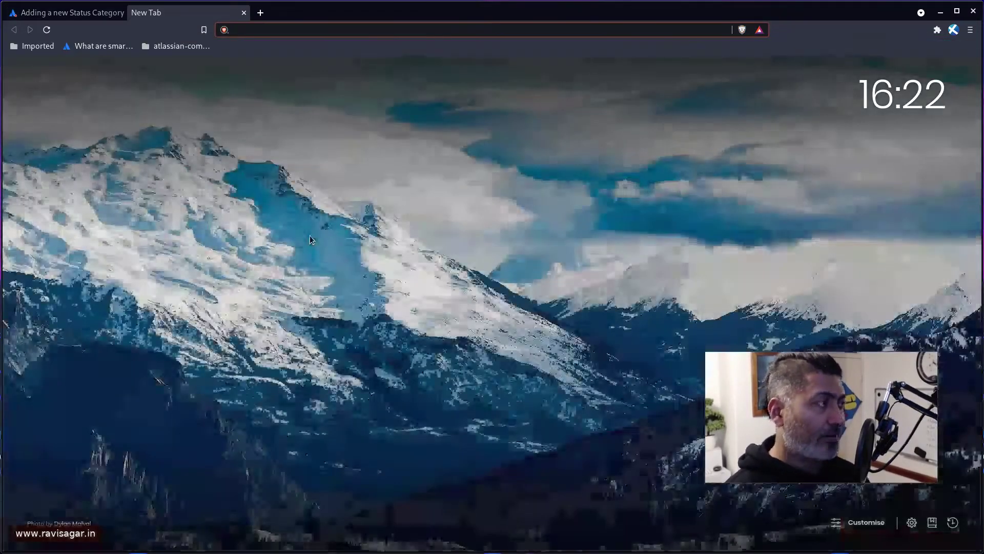
text(jiratutorial.atlassian.net)
key(Return)
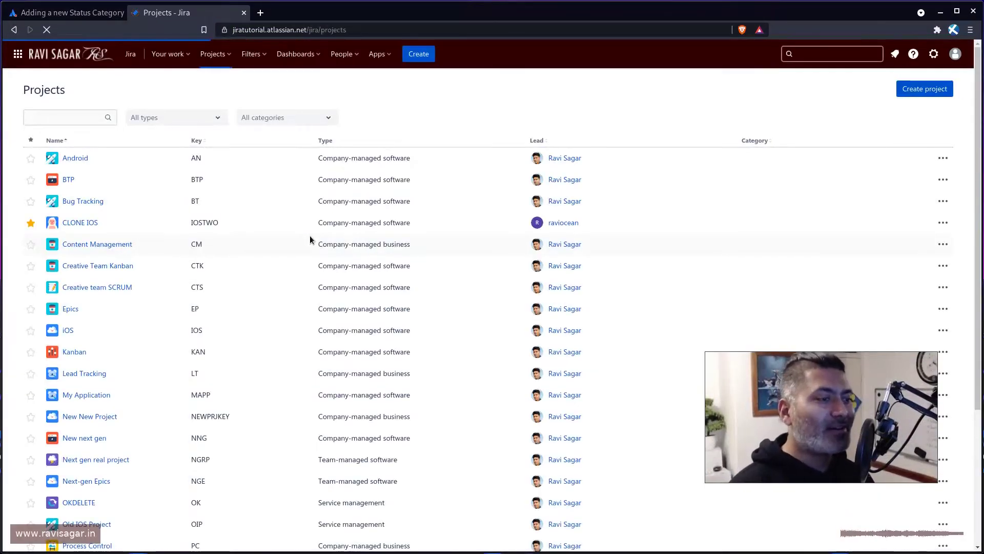
key(ctrl+Tab)
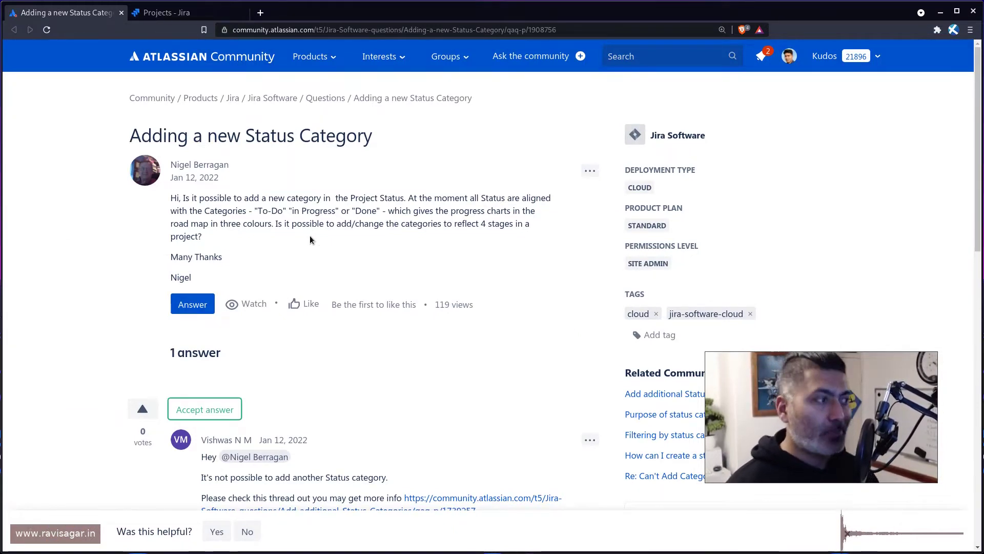
key(ctrl+Tab)
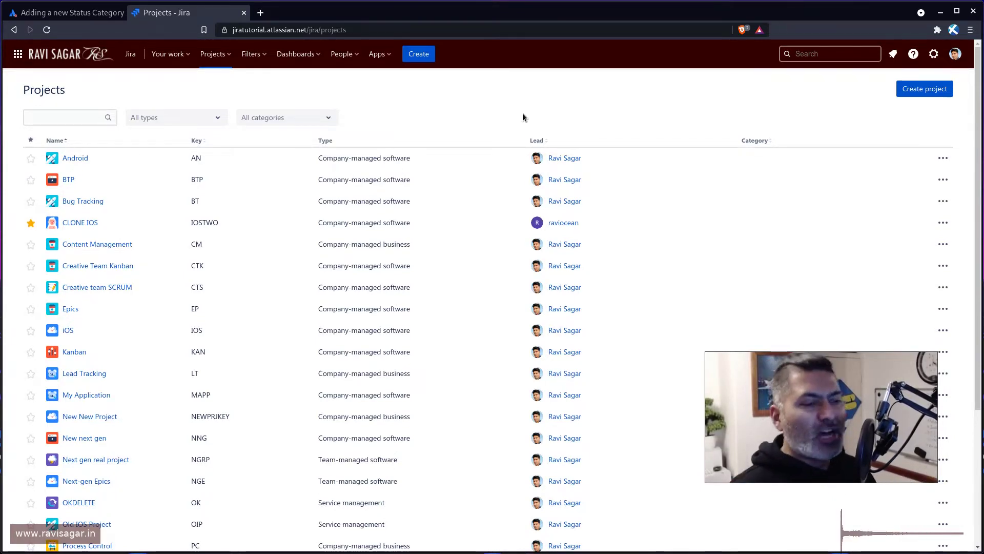
Step: Go to the Workflows admin page through the period-key admin quick search for 'work'
key(period)
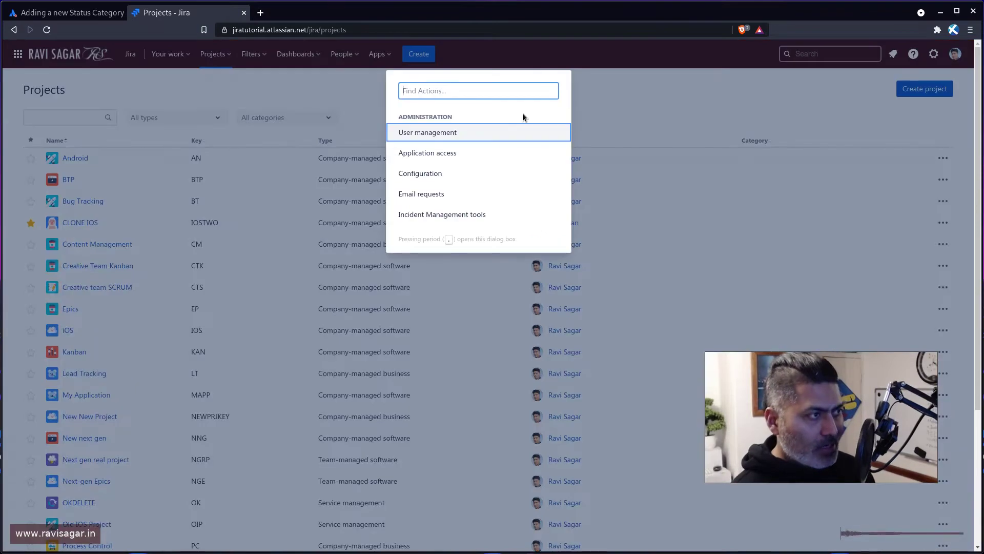
text(work)
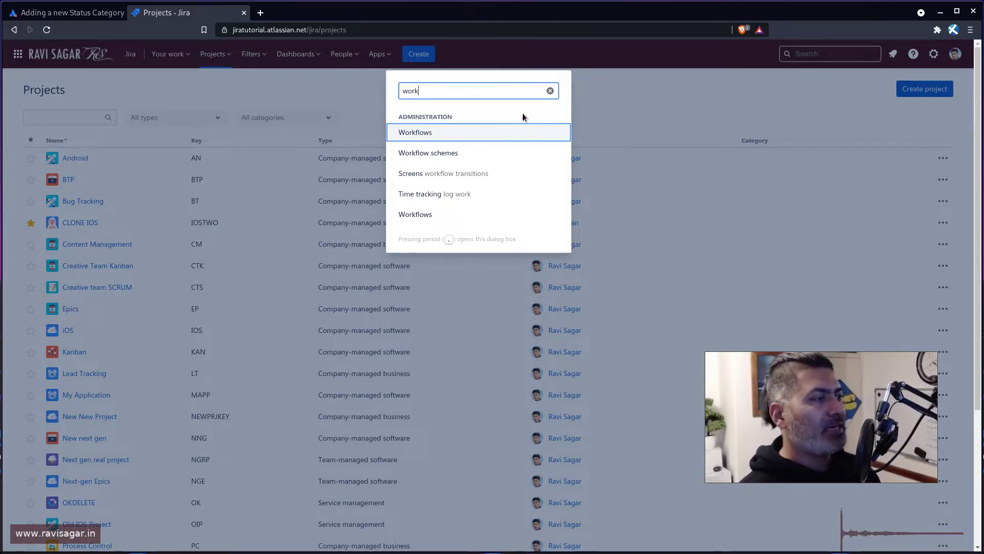
key(Return)
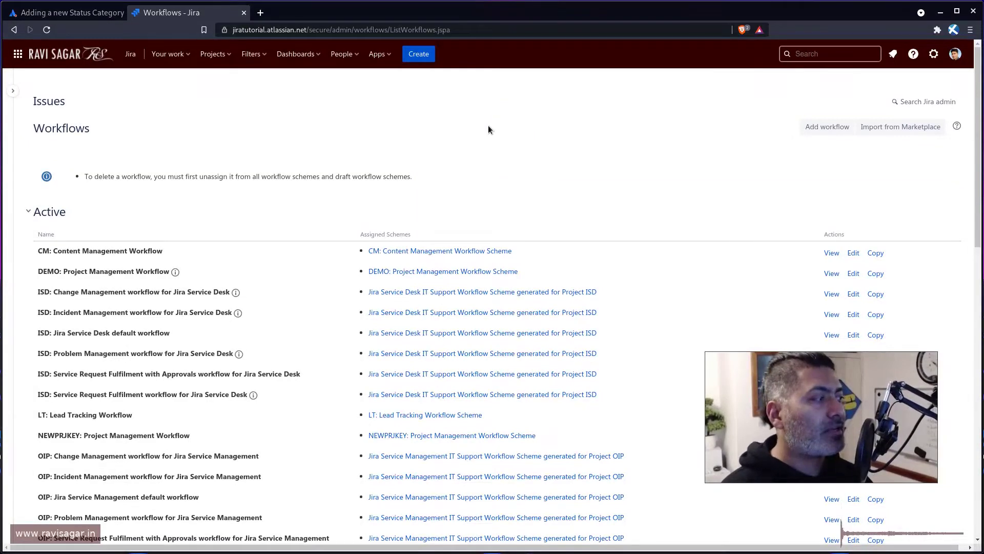
Step: Display the CM: Content Management Workflow as a diagram of statuses and transitions
click(831, 253)
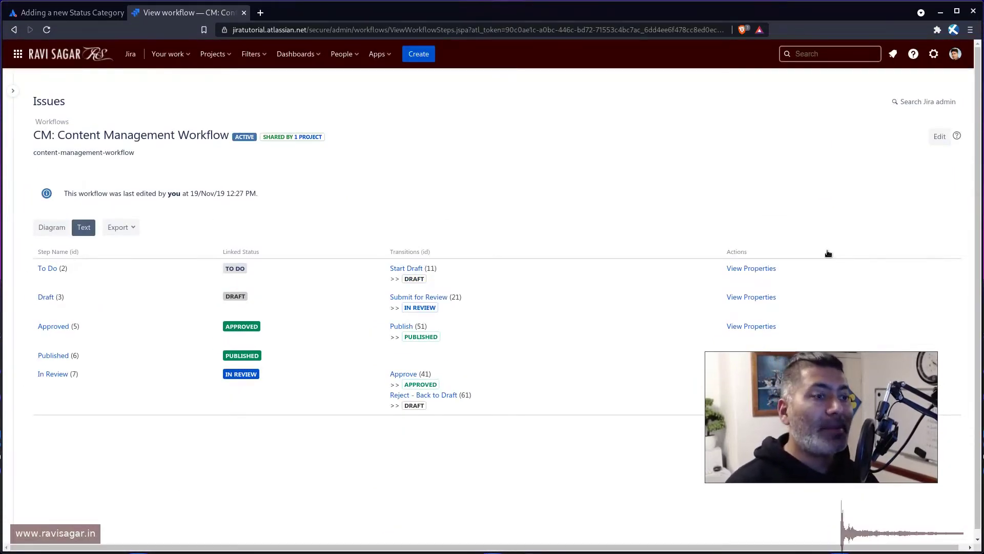
click(51, 226)
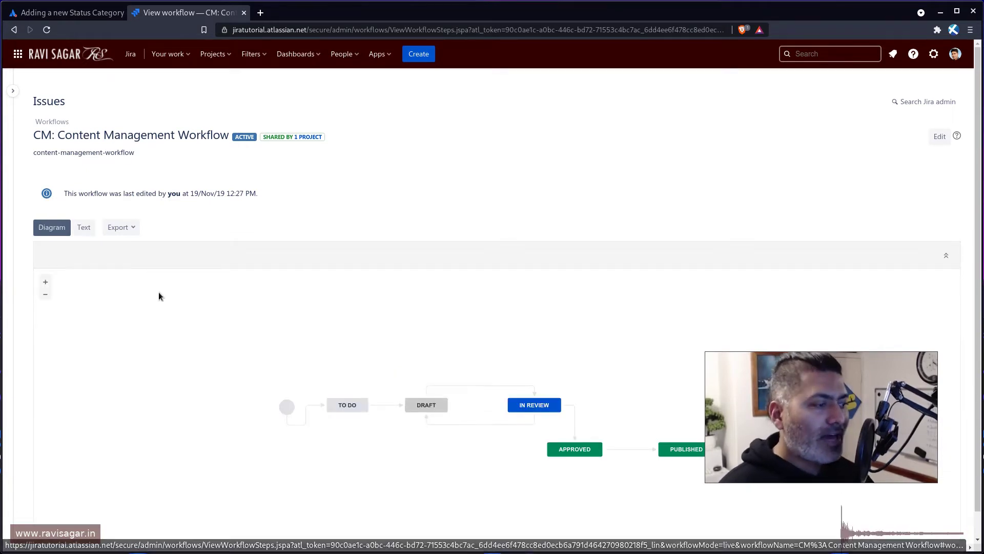
scroll(158, 292, down, 1)
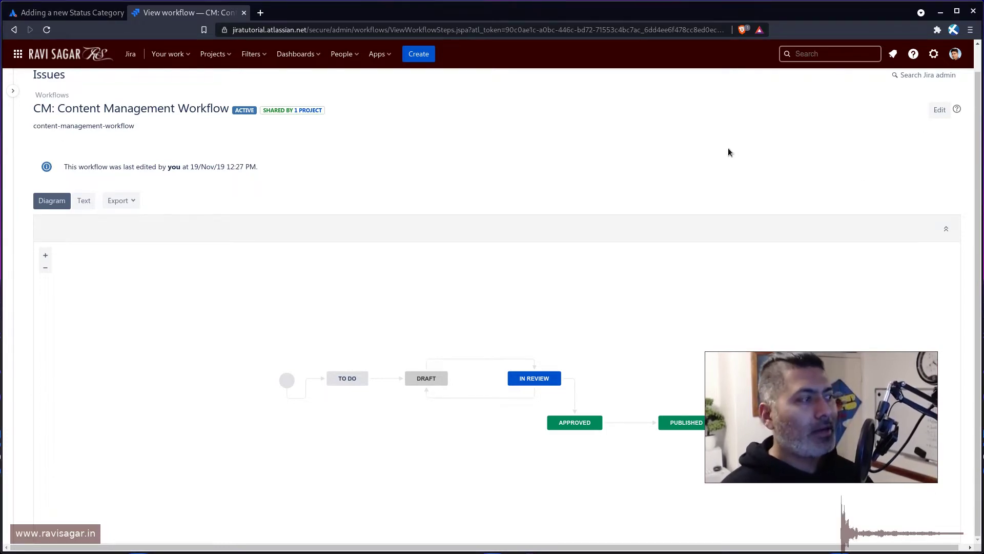
Step: Reach the Statuses admin page by quick-searching 'status' and picking Statuses
key(period)
text(status)
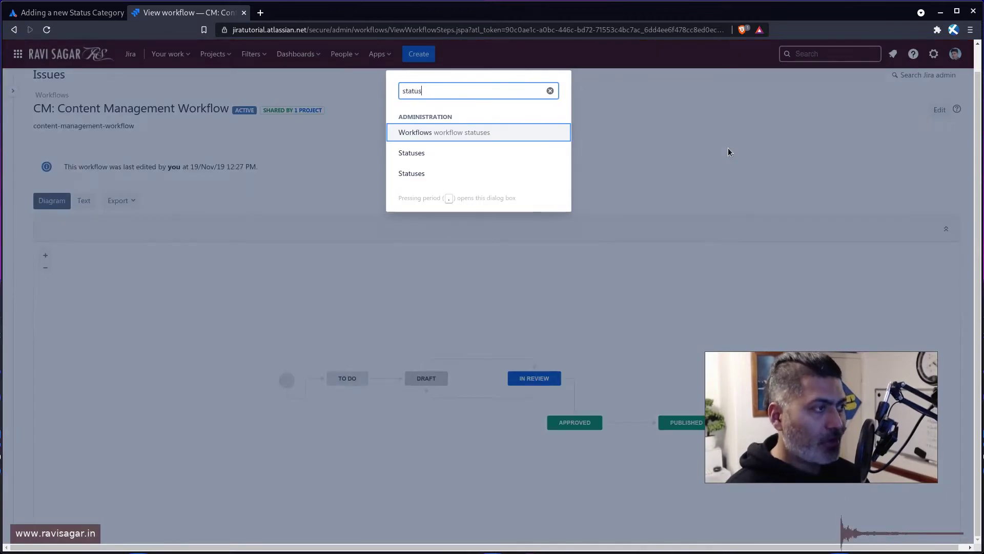
key(Down)
key(Return)
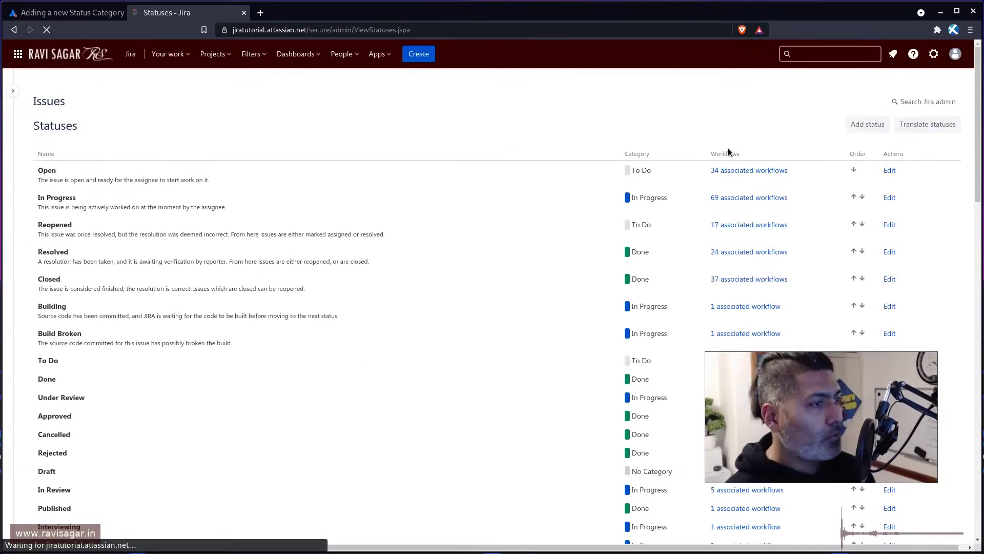
click(867, 124)
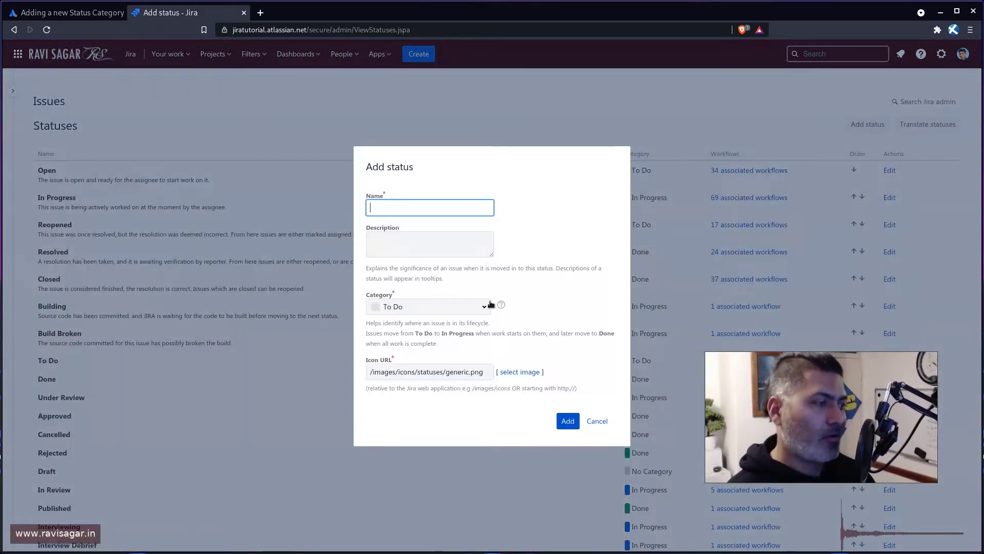
click(478, 306)
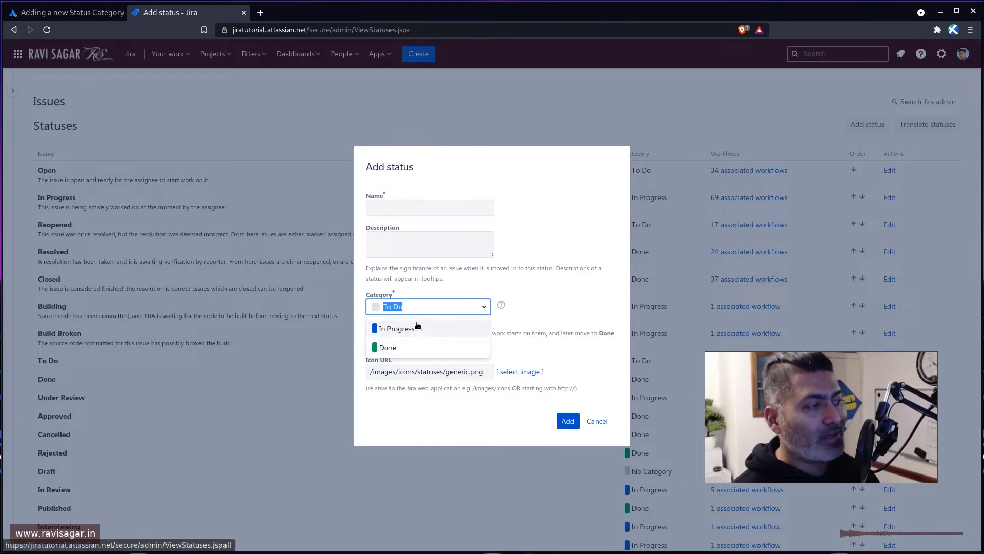
click(552, 283)
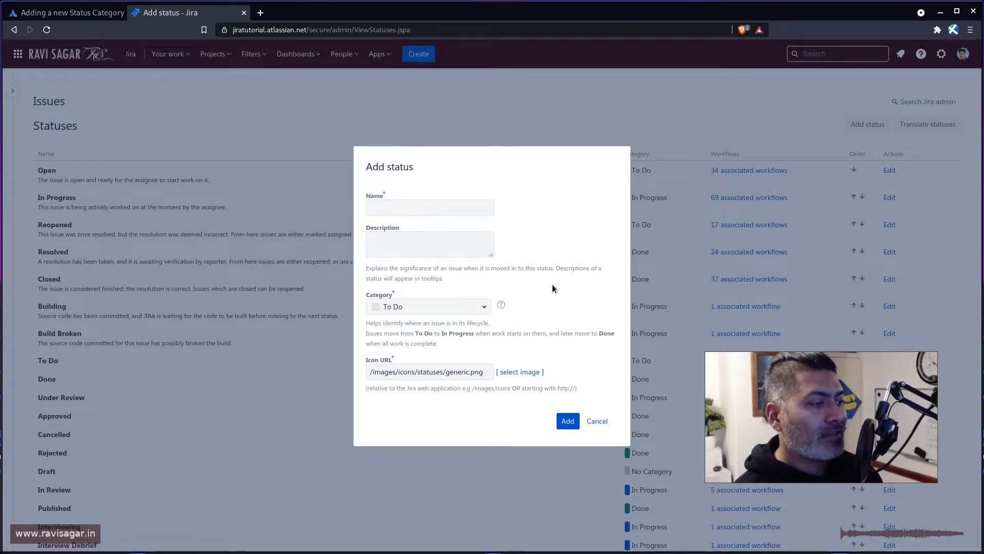
click(478, 306)
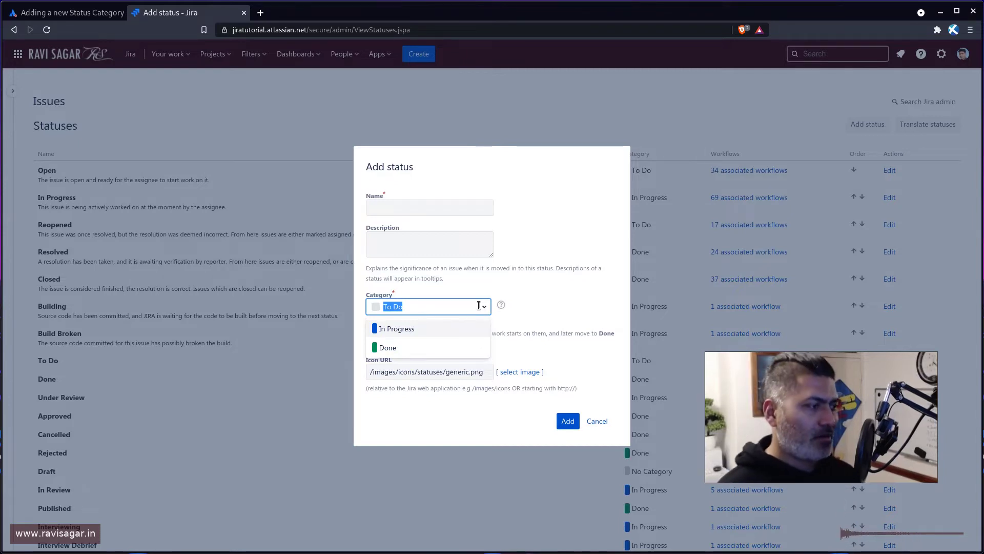
click(513, 288)
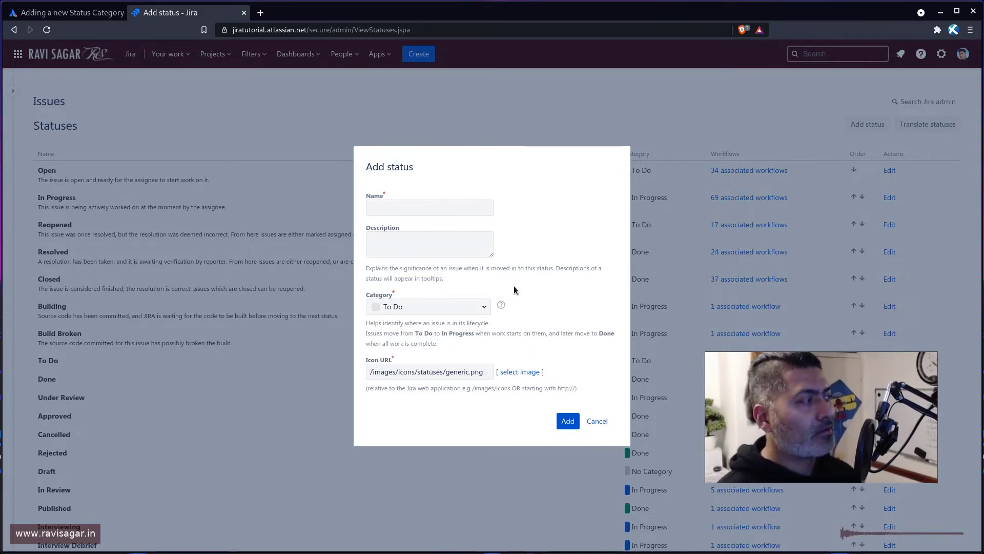
key(Escape)
scroll(422, 278, down, 3)
scroll(420, 279, down, 3)
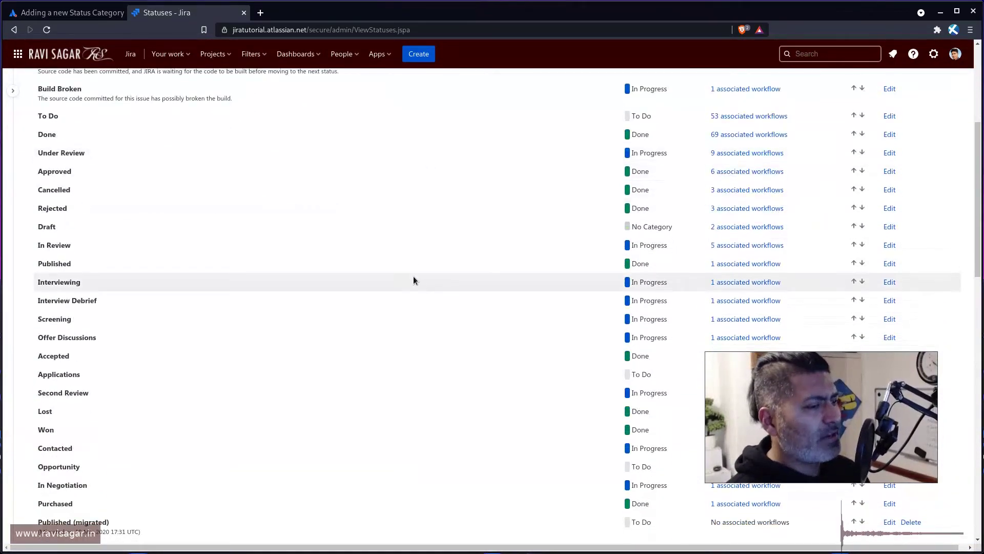
Step: Enlarge the statuses page, open Add status, and follow the Category help link
double_click(49, 208)
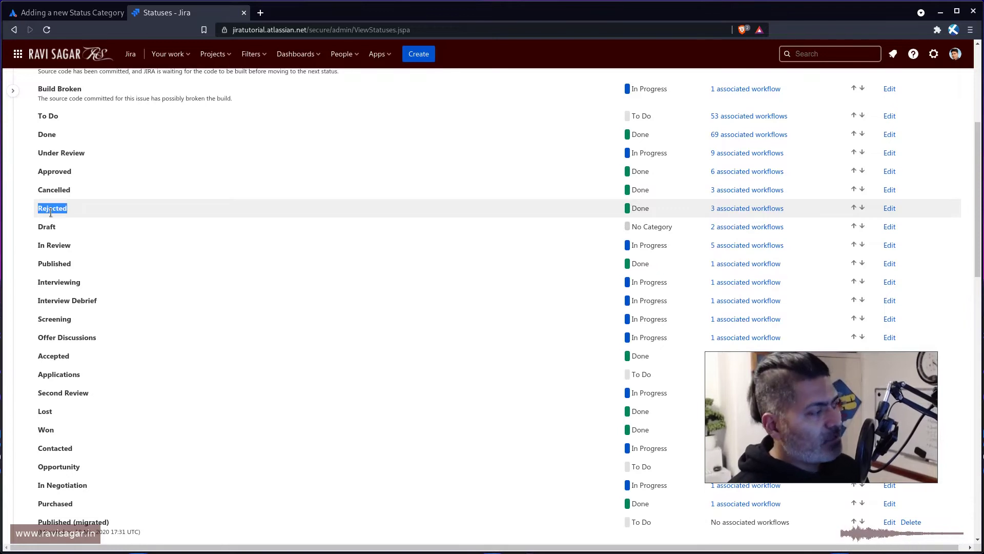
key(ctrl+plus)
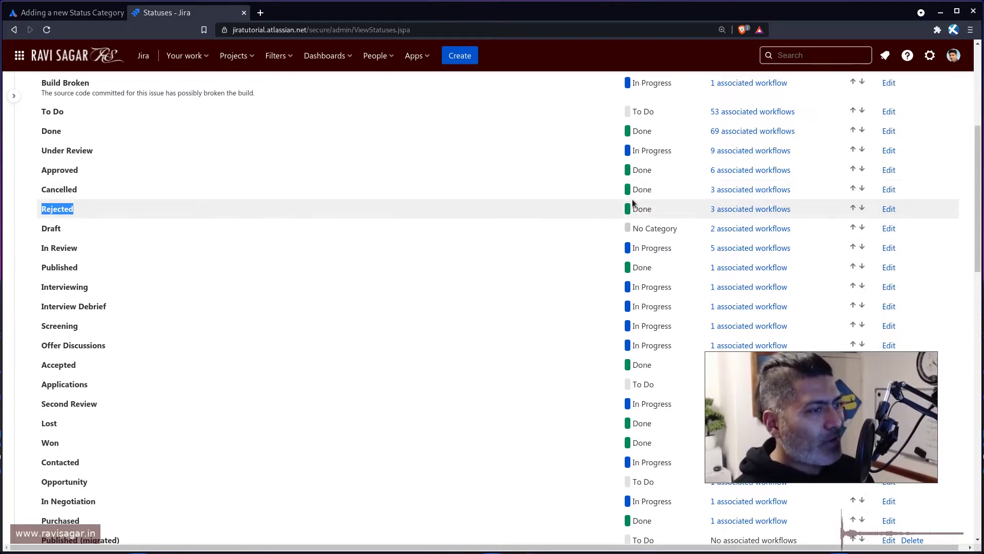
scroll(636, 204, up, 5)
scroll(637, 205, up, 3)
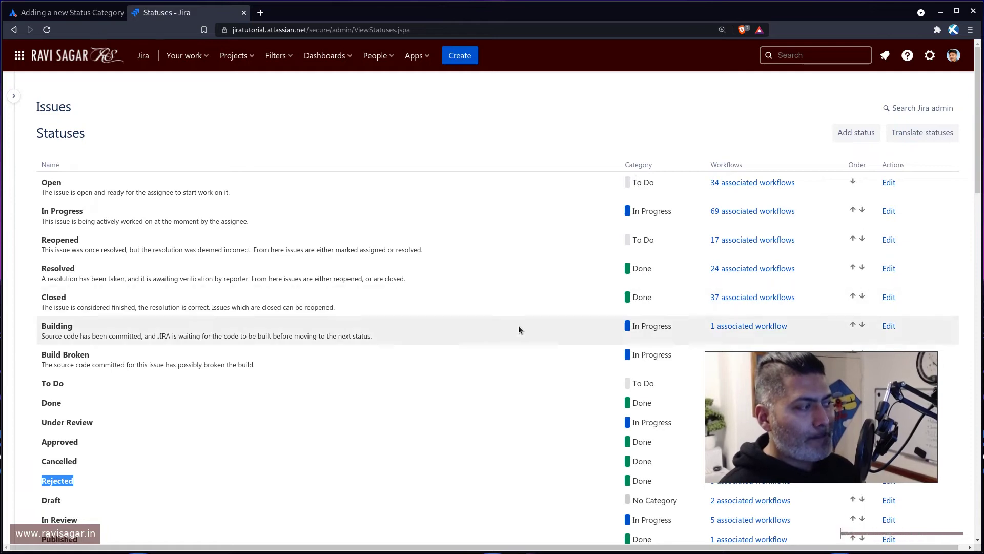
scroll(518, 326, down, 5)
scroll(518, 325, down, 5)
scroll(518, 326, down, 5)
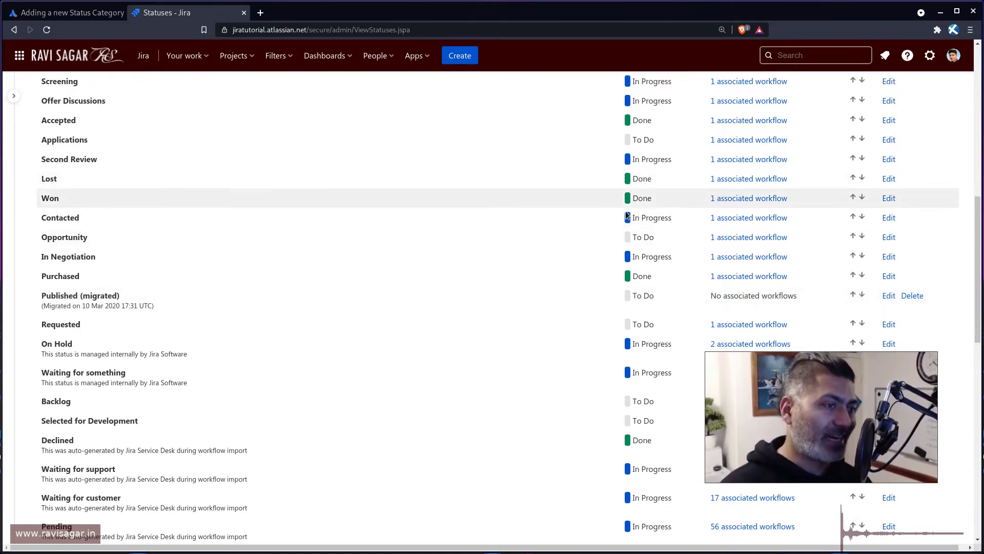
scroll(656, 241, up, 3)
scroll(656, 241, up, 5)
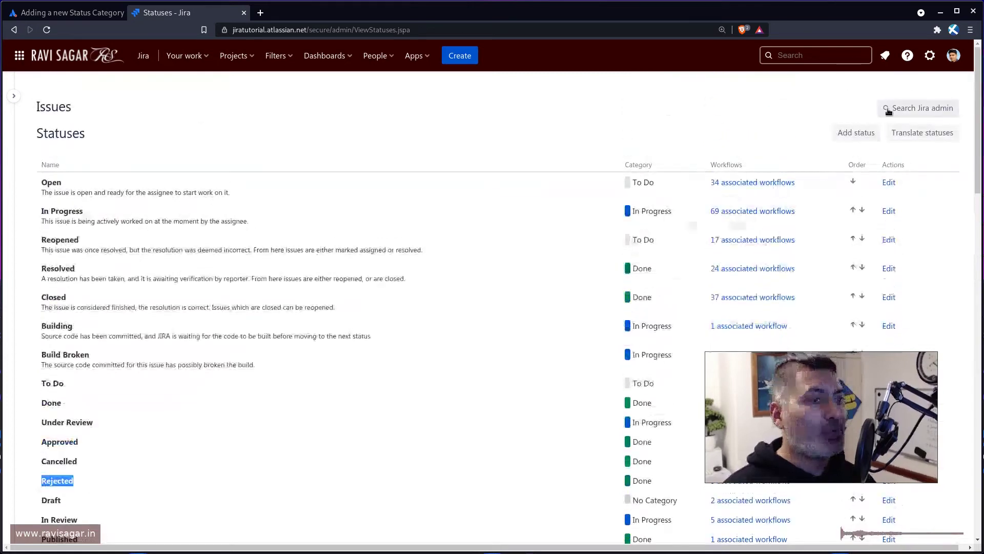
click(855, 132)
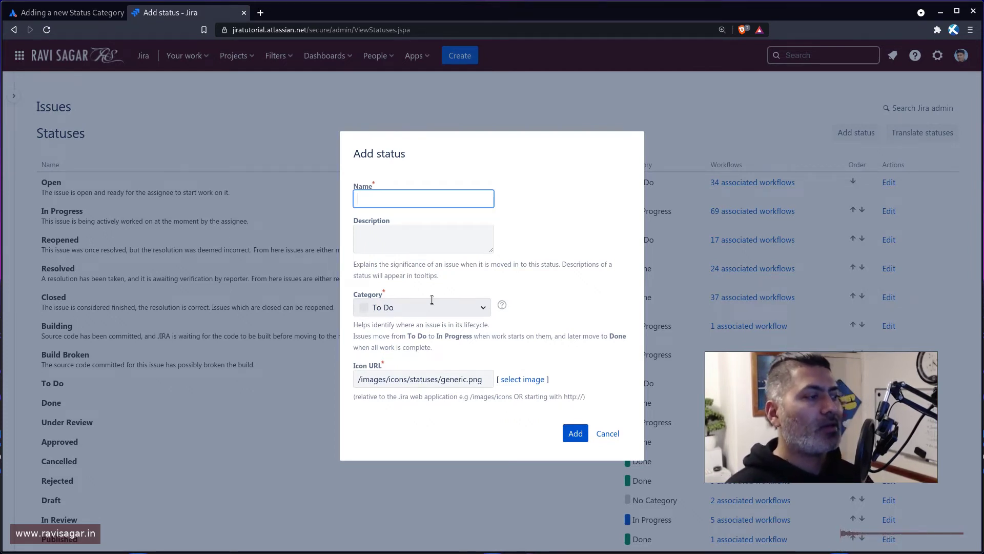
click(501, 308)
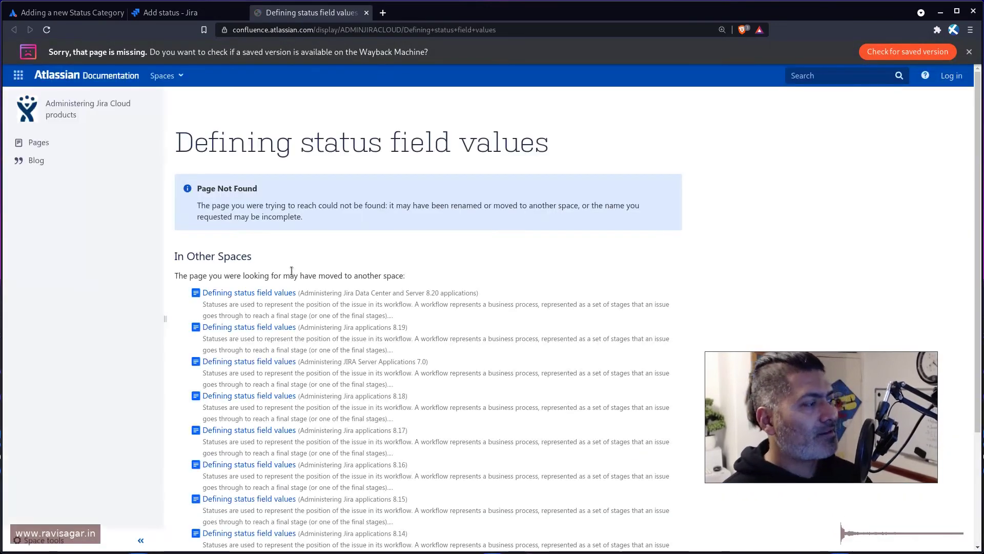
Step: Open the Jira Data Center and Server 8.20 'Defining status field values' article
click(237, 292)
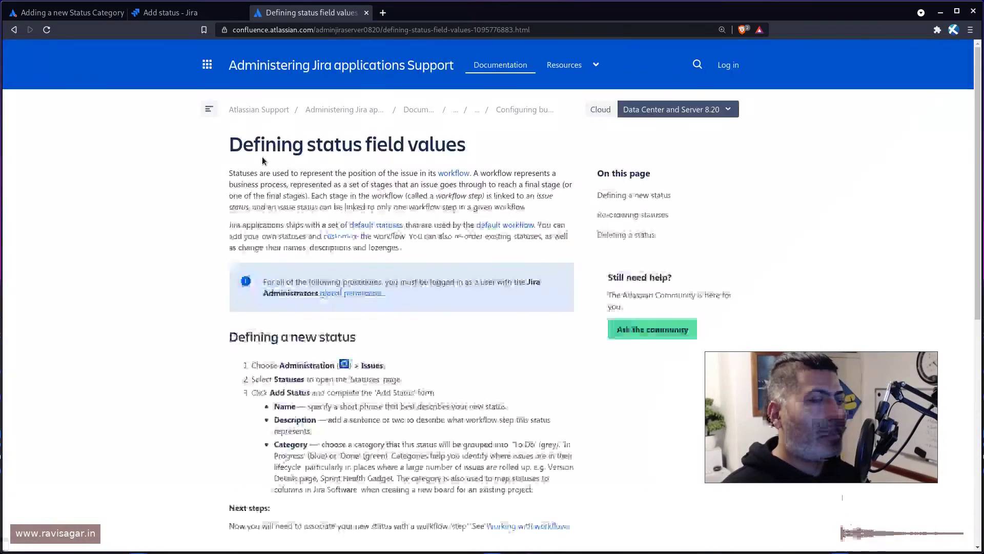
scroll(336, 225, down, 3)
scroll(336, 225, down, 5)
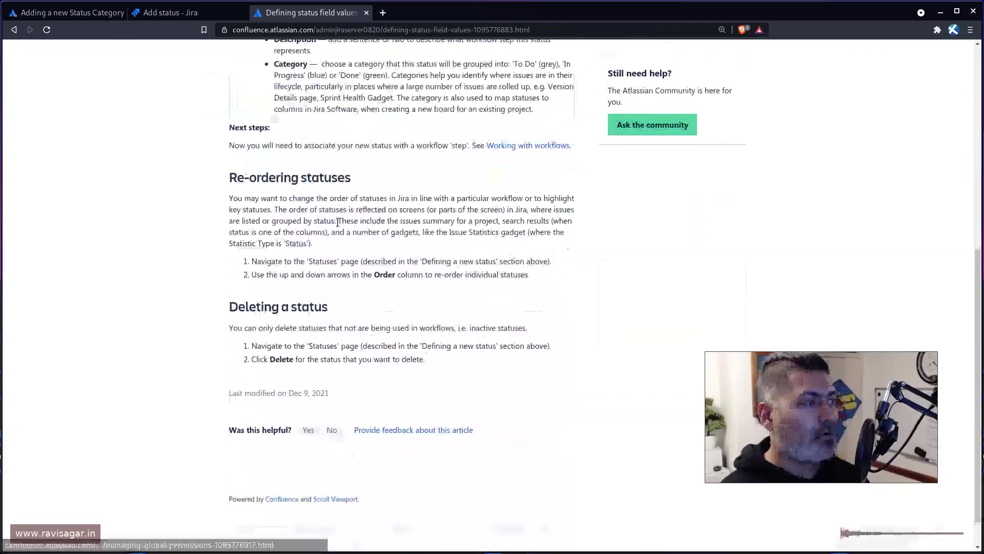
scroll(337, 225, up, 10)
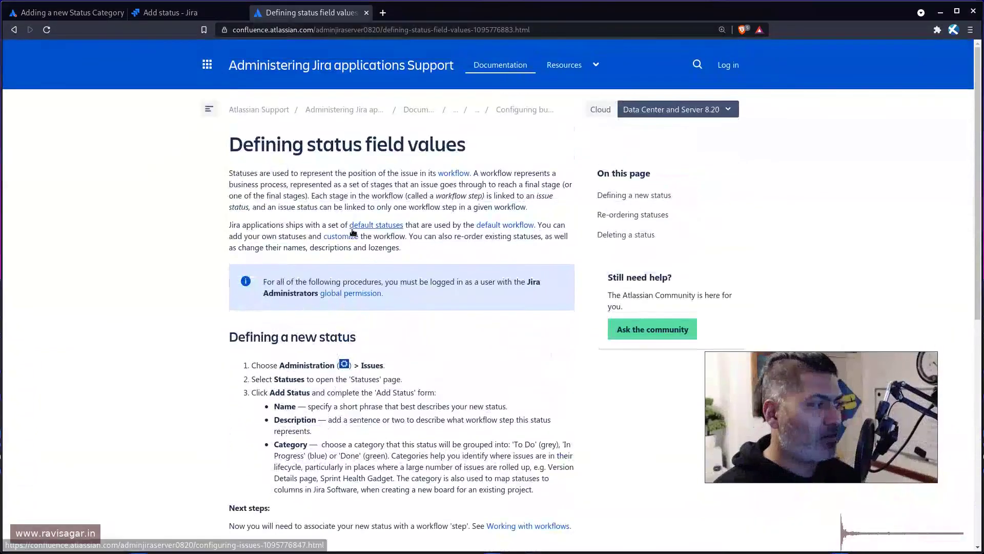
Step: Check the 'Adding a new Status Category' question, then close Jira's Add status form unsaved
click(165, 10)
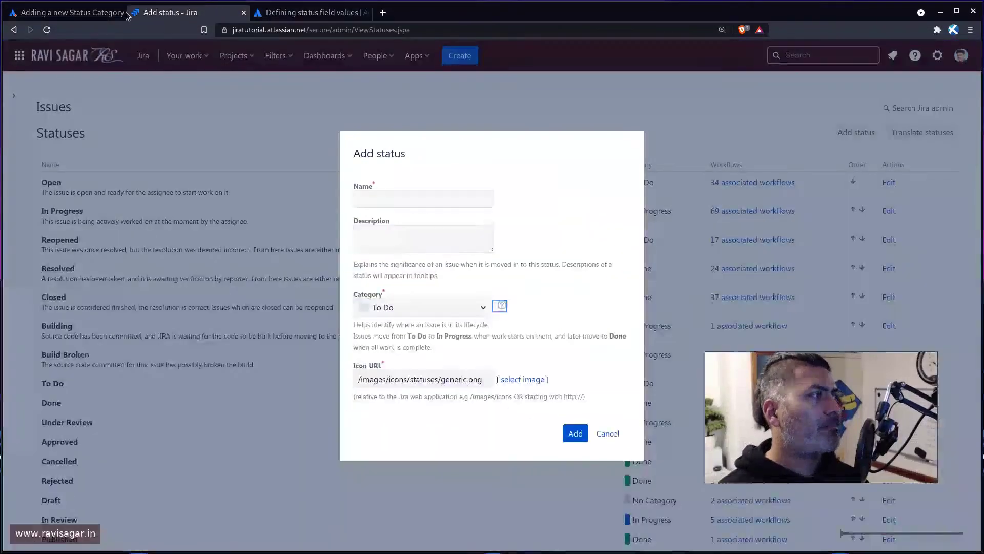
click(47, 12)
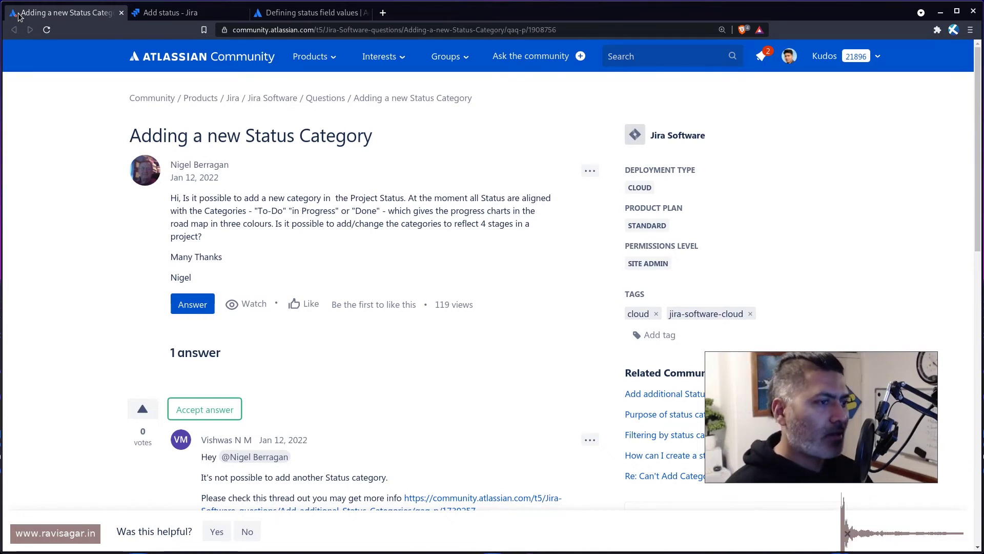
key(ctrl+Tab)
key(ctrl+Tab)
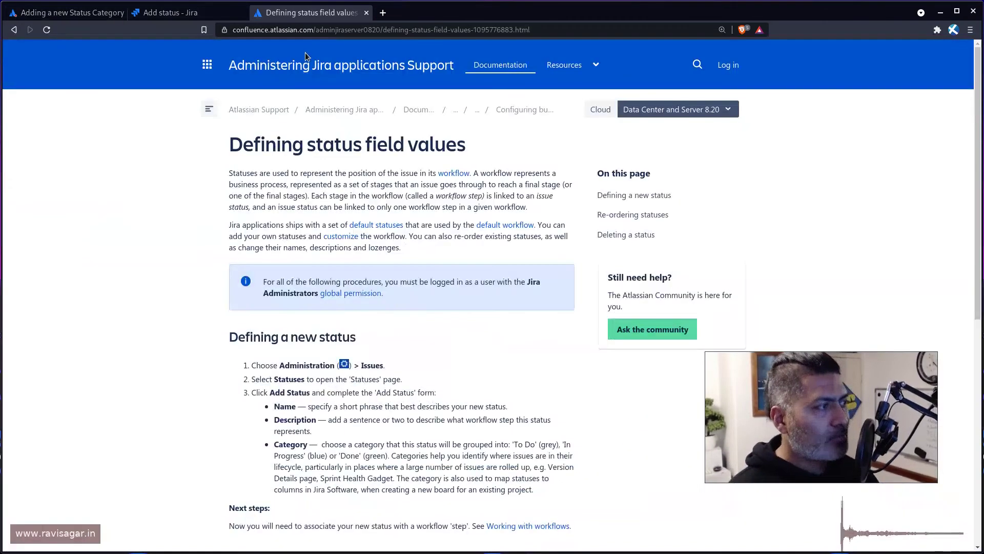
key(ctrl+shift+Tab)
key(Escape)
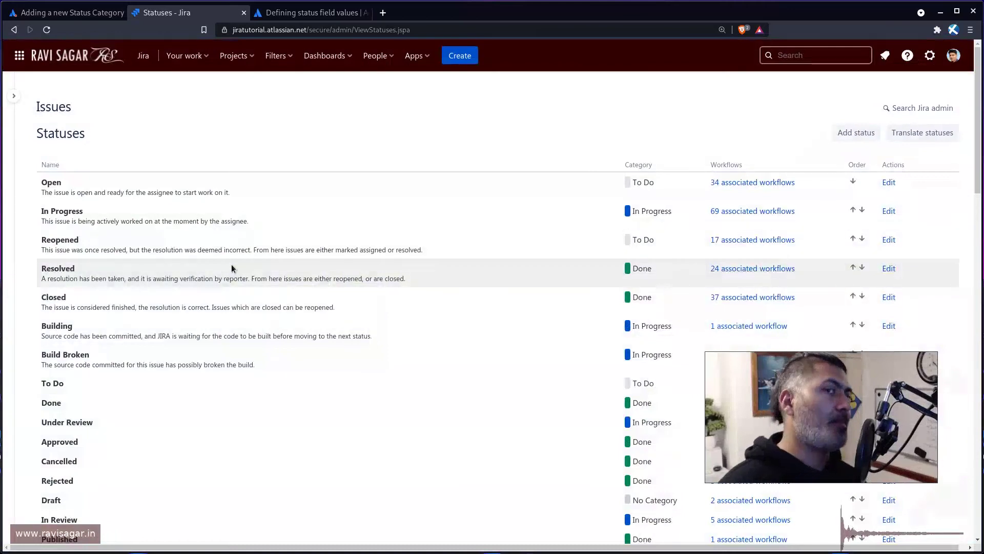
scroll(233, 266, down, 3)
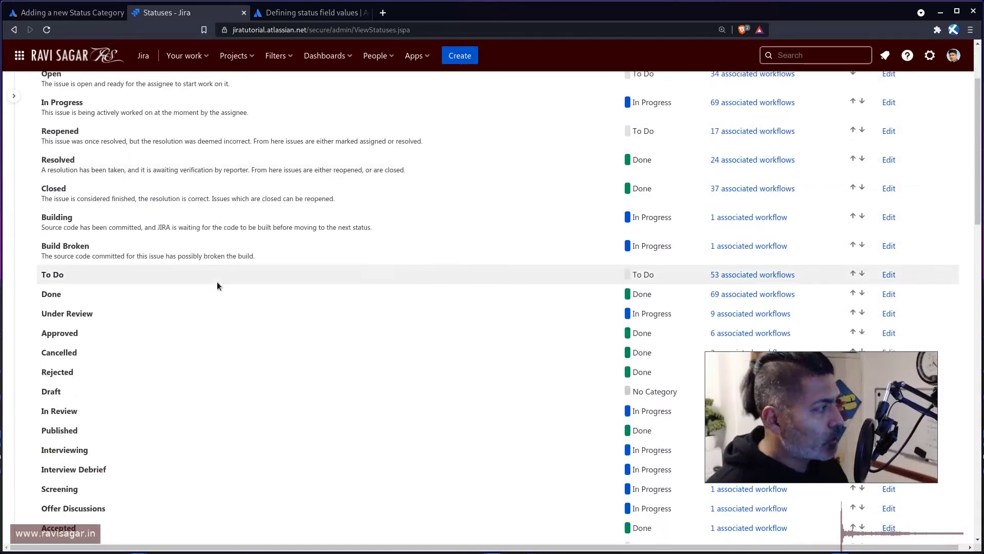
scroll(216, 282, down, 3)
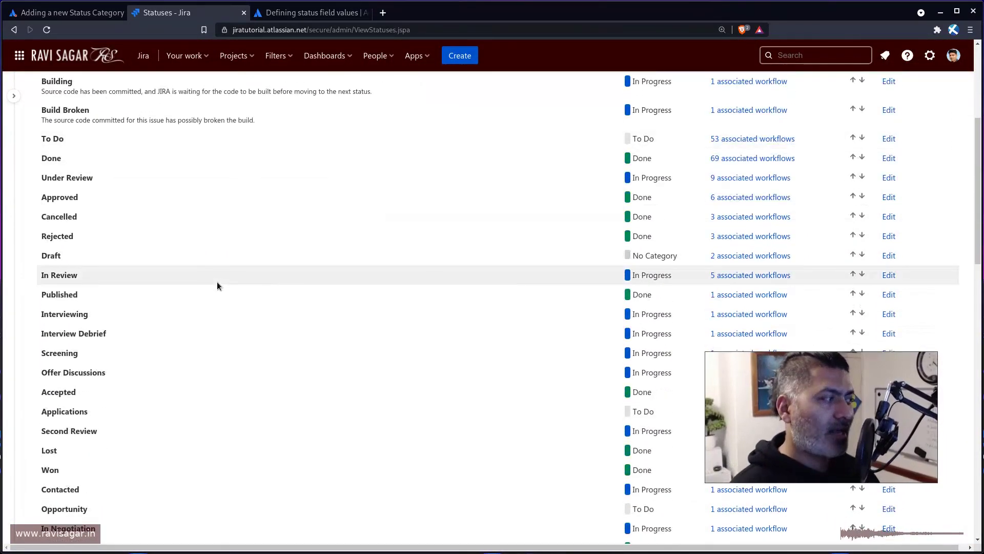
scroll(217, 282, up, 3)
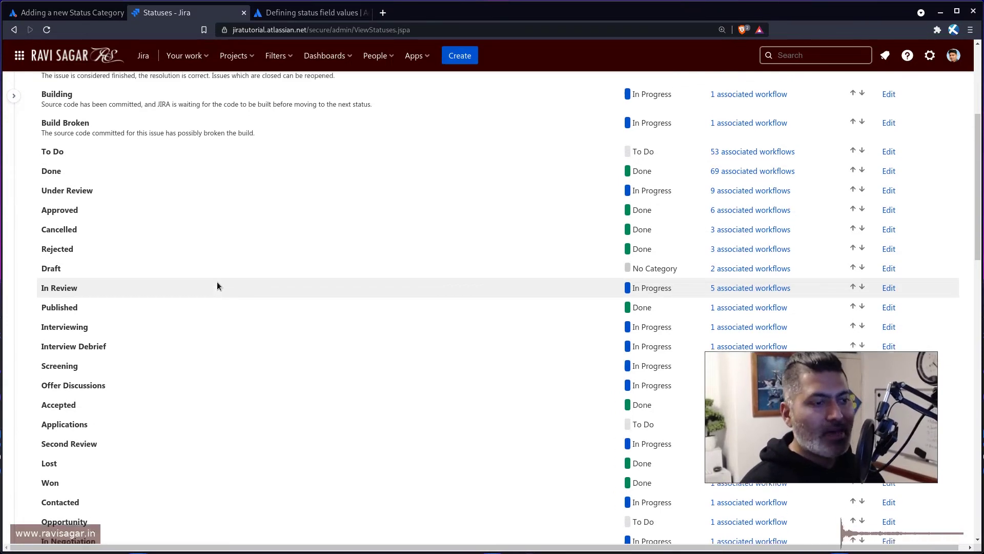
scroll(217, 281, up, 3)
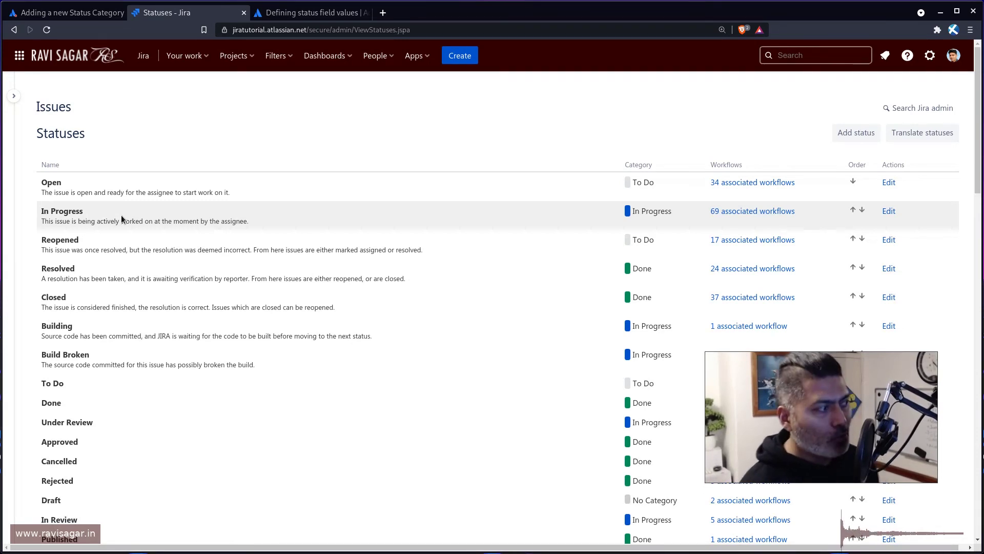
scroll(121, 215, down, 2)
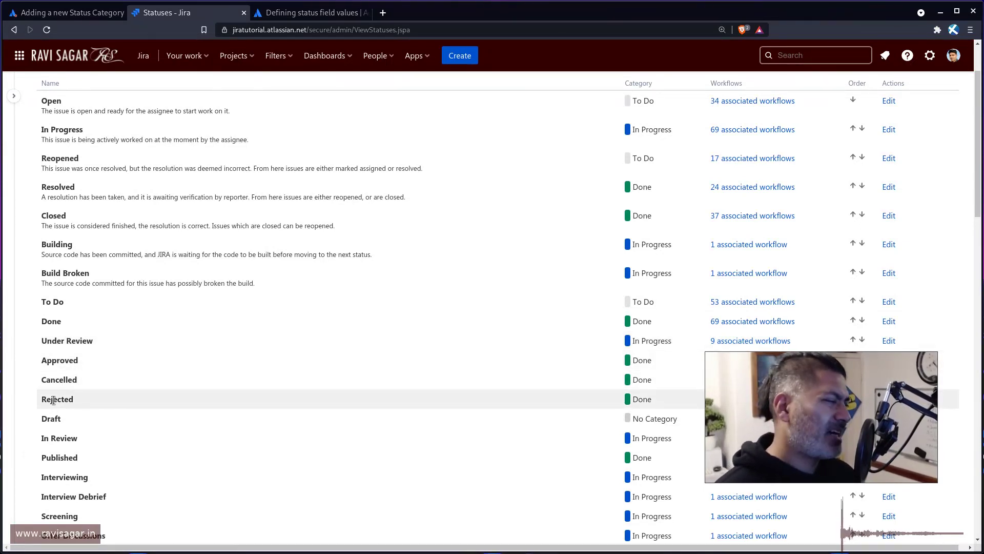
double_click(67, 340)
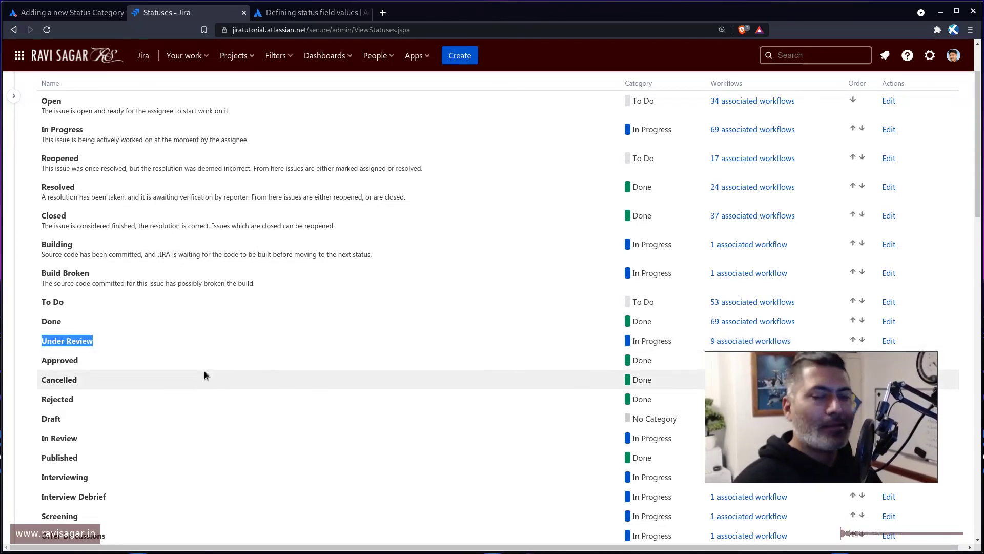
key(alt+Tab)
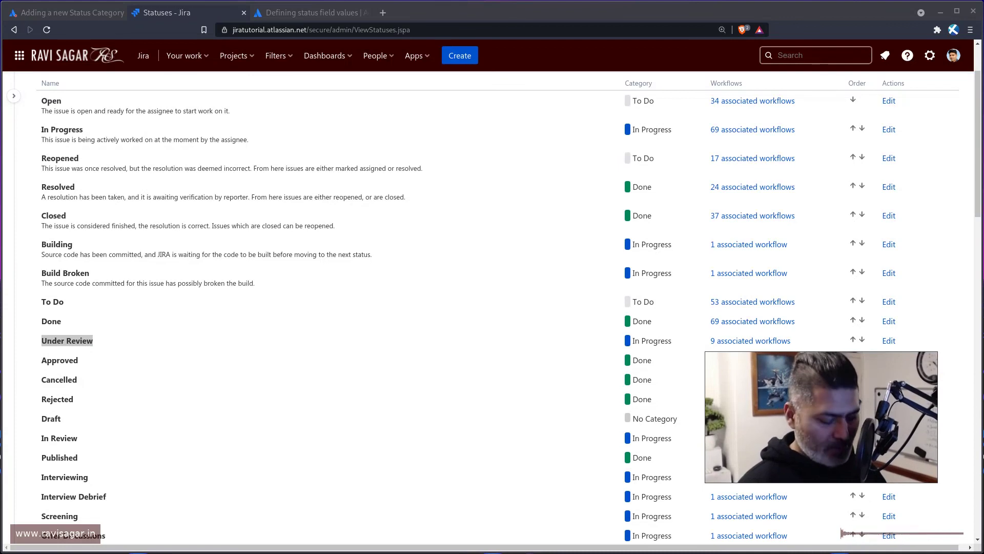